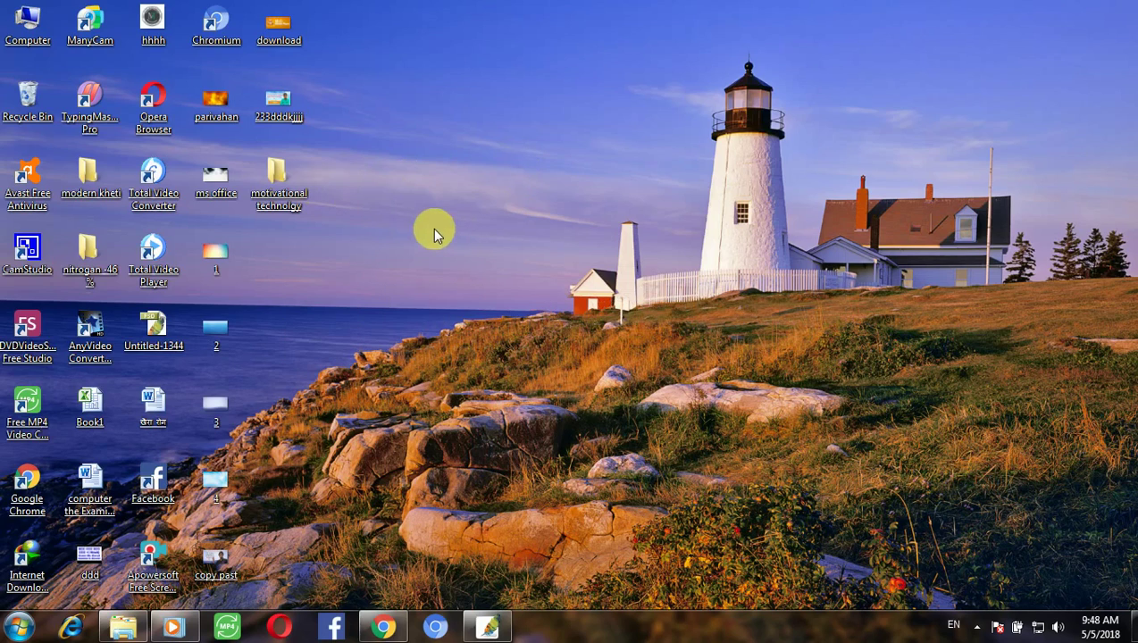
Step: Copy the folder 123 from the desktop folder motivational technolgy and minimize the window
double_click(286, 182)
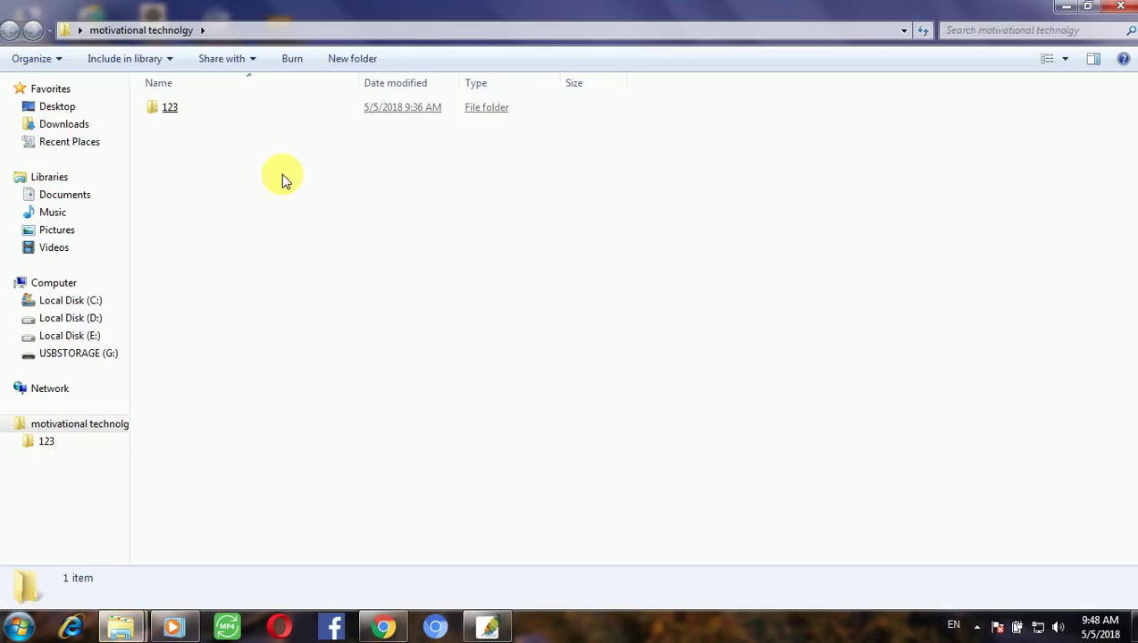
left_click(186, 113)
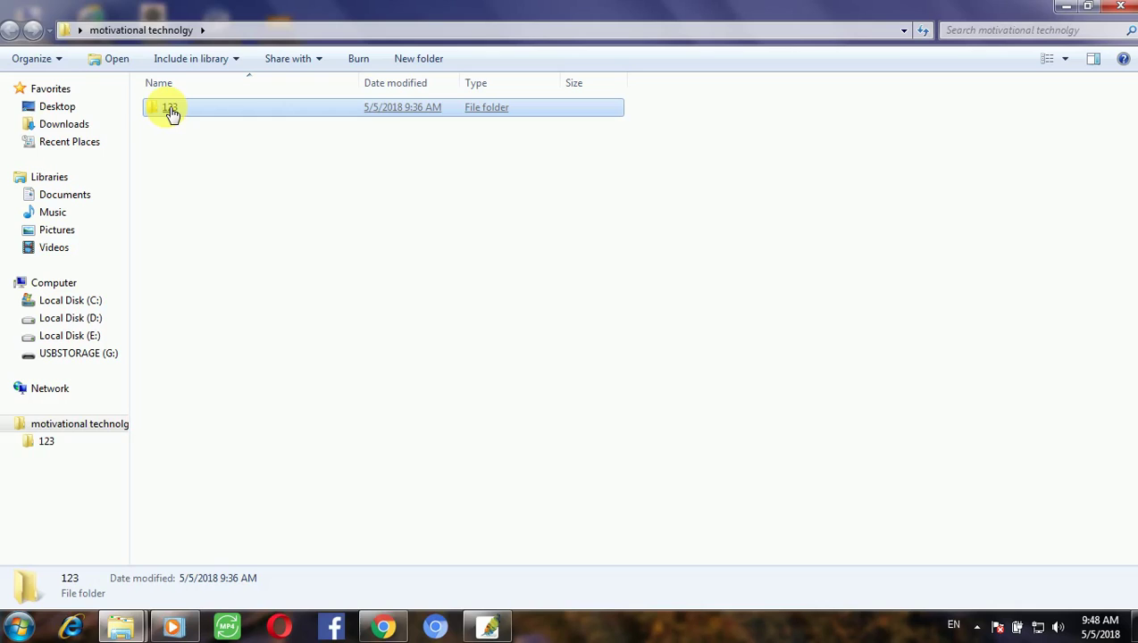
right_click(170, 113)
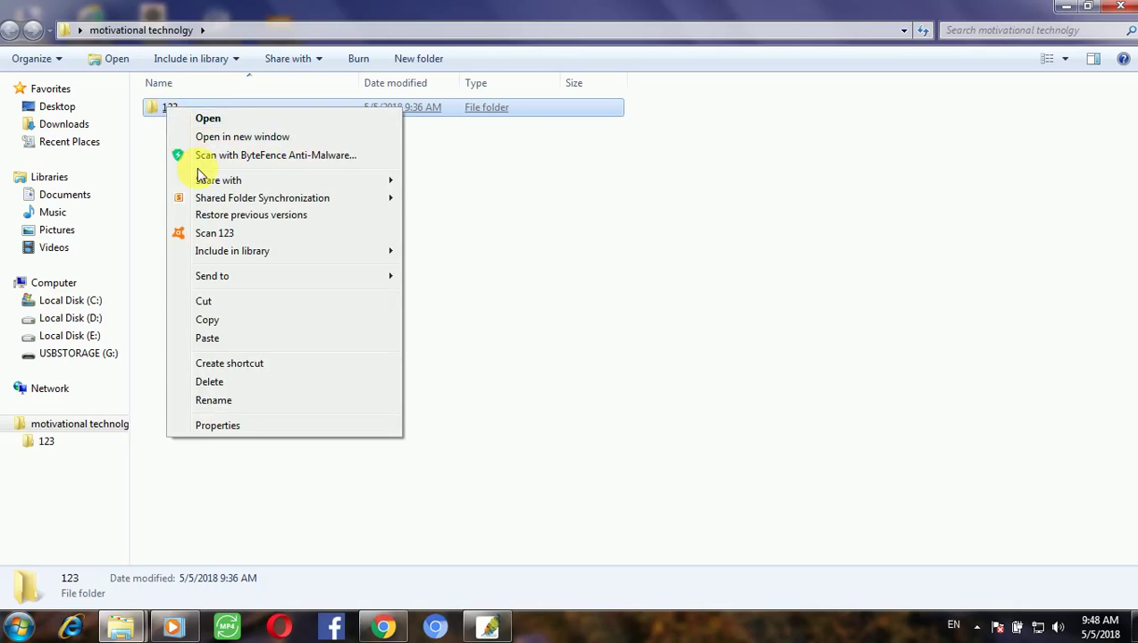
left_click(222, 320)
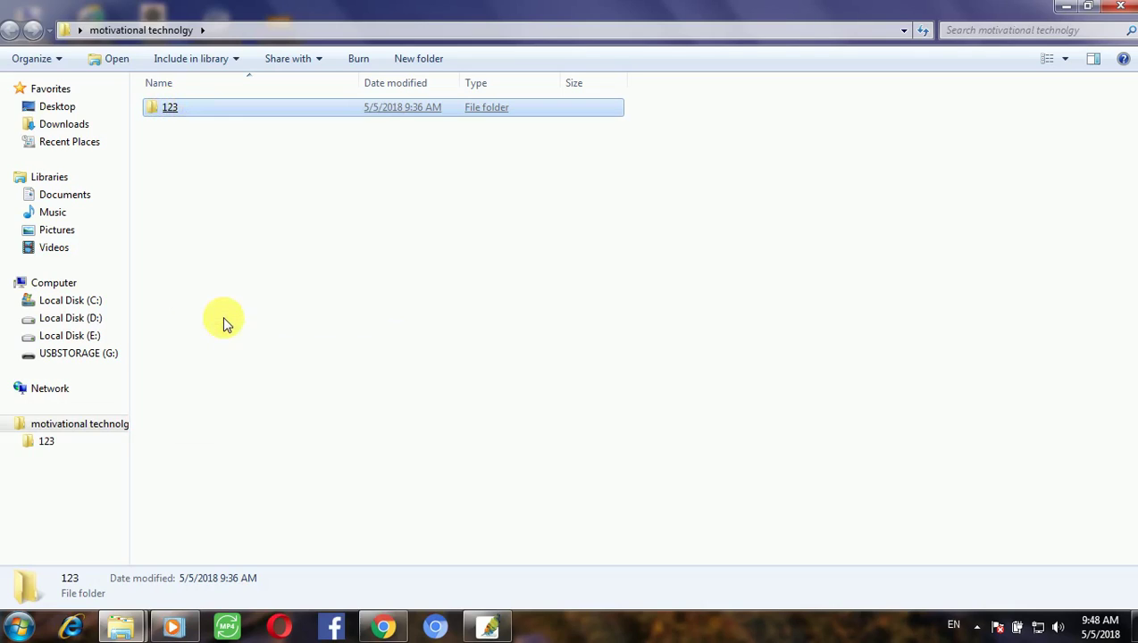
left_click(1064, 11)
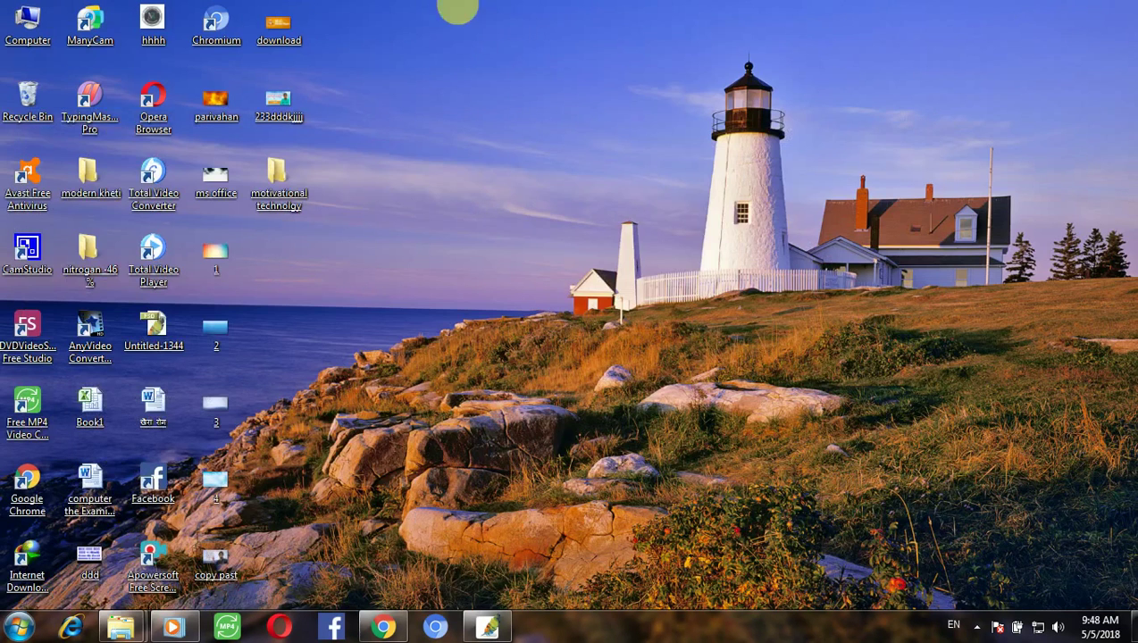
Step: Paste the copied folder 123 into Local Disk (E:) and return to the desktop
double_click(36, 27)
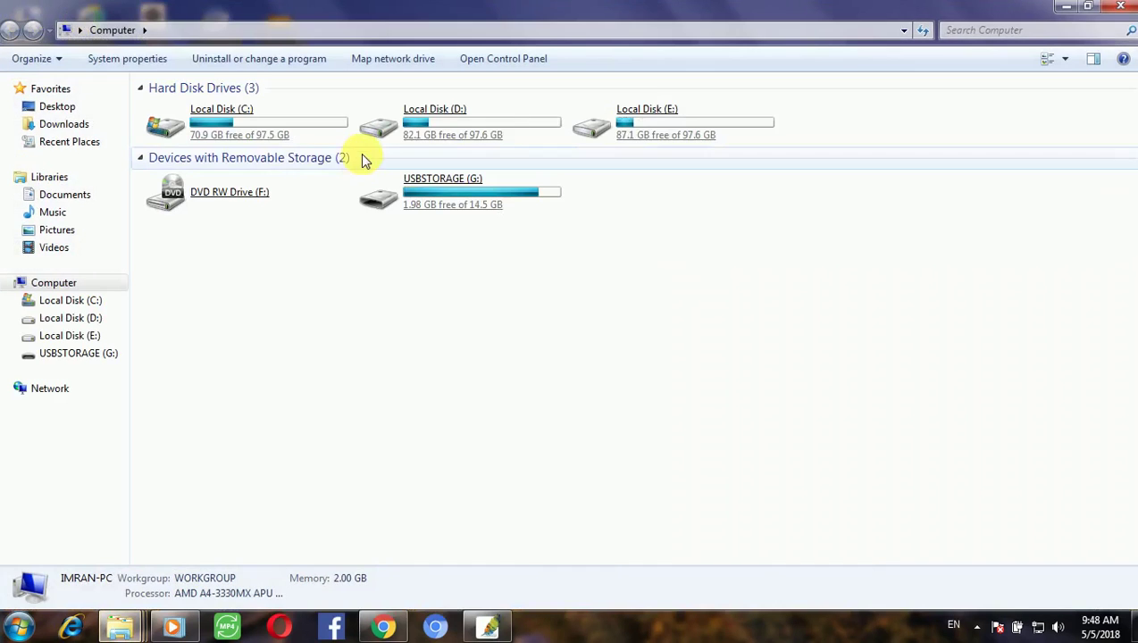
double_click(652, 132)
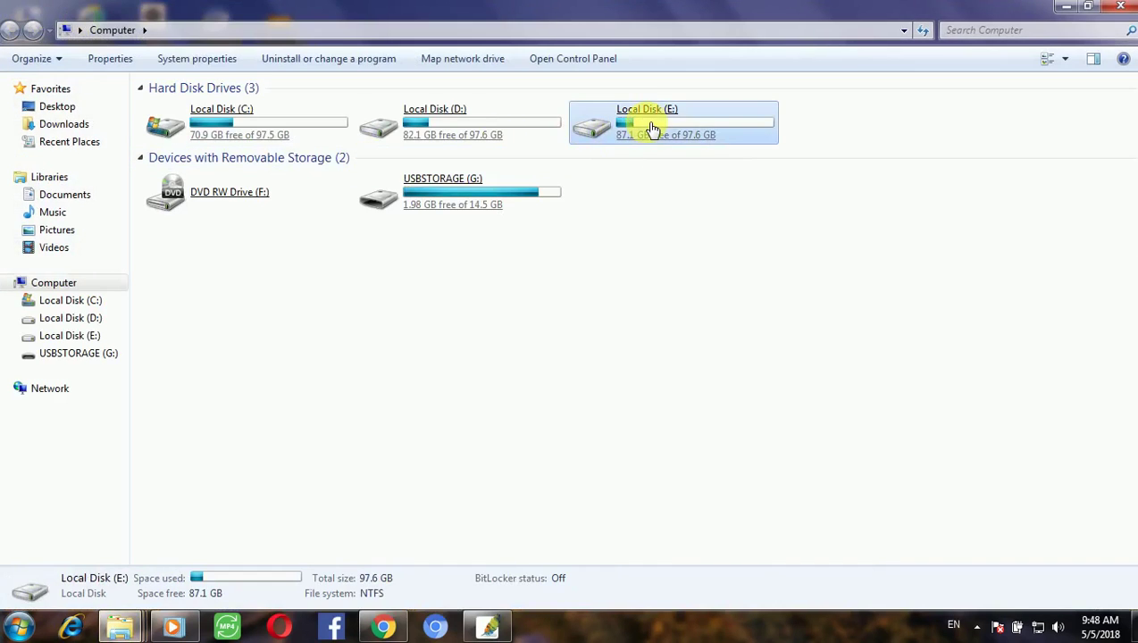
right_click(457, 453)
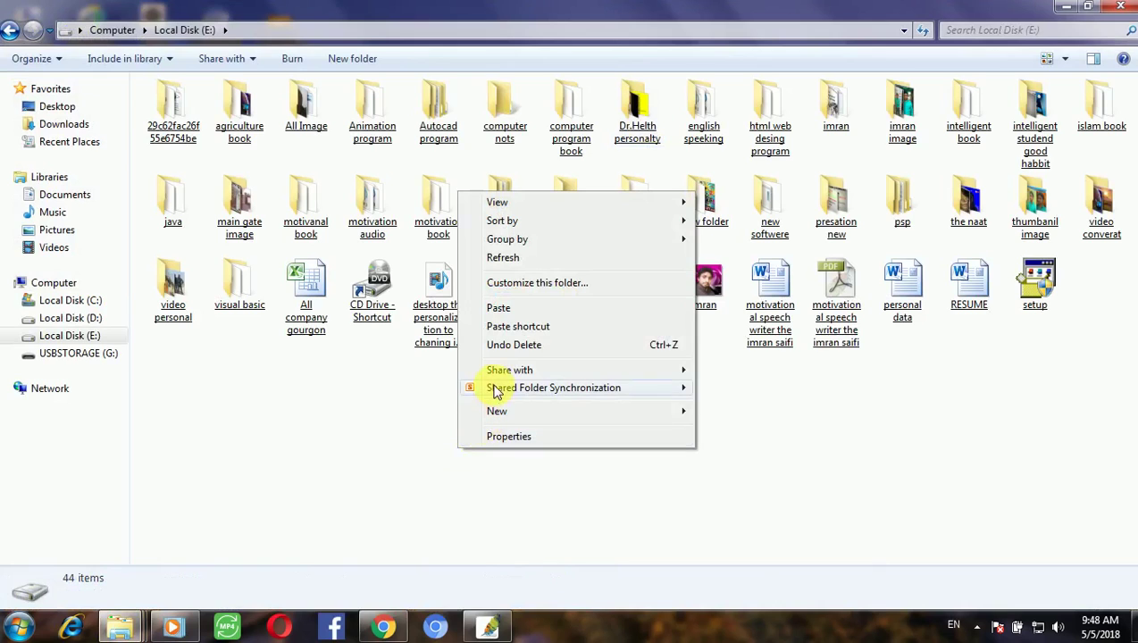
left_click(497, 308)
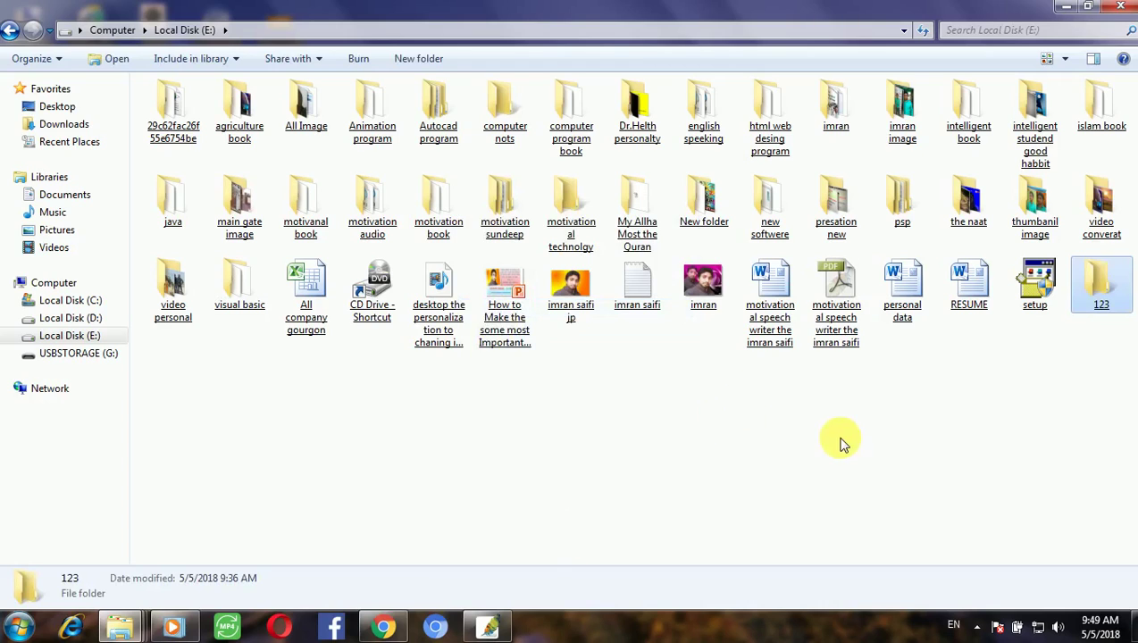
left_click(1008, 380)
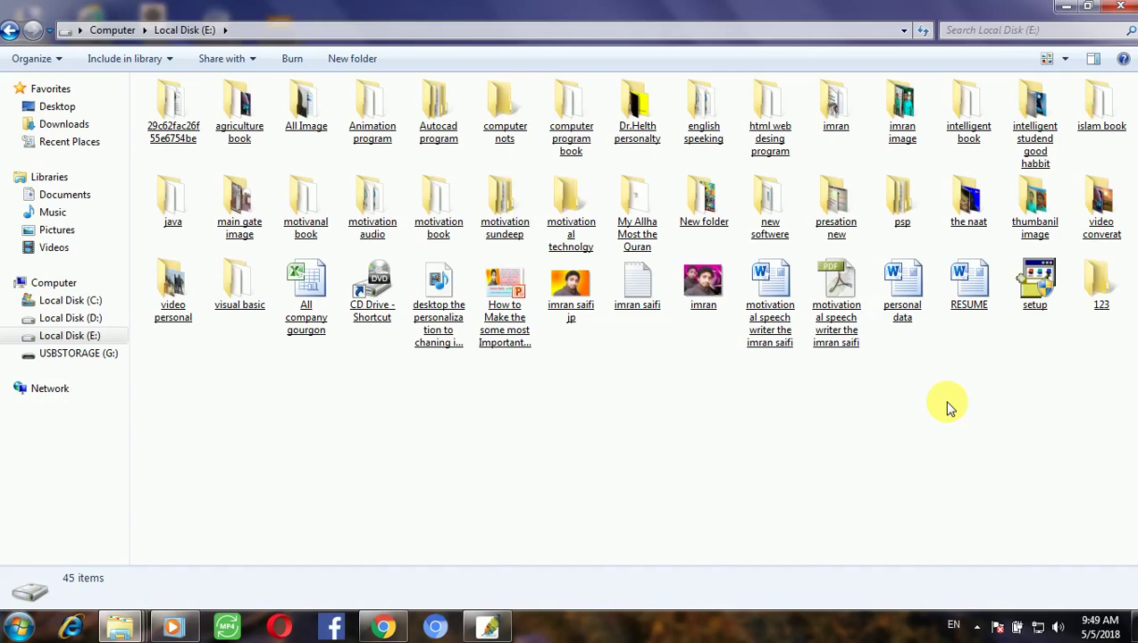
left_click(1121, 17)
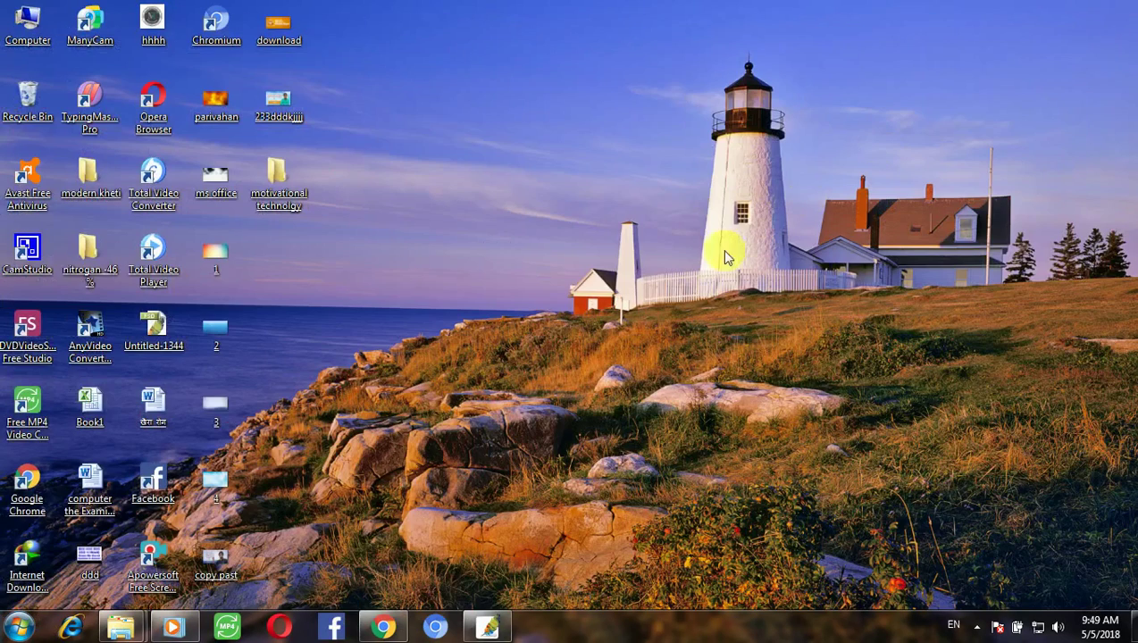
Step: Check the contents of the original folder 123 in motivational technolgy, go back to the parent folder and minimize the window
mouse_move(122, 623)
left_click(274, 546)
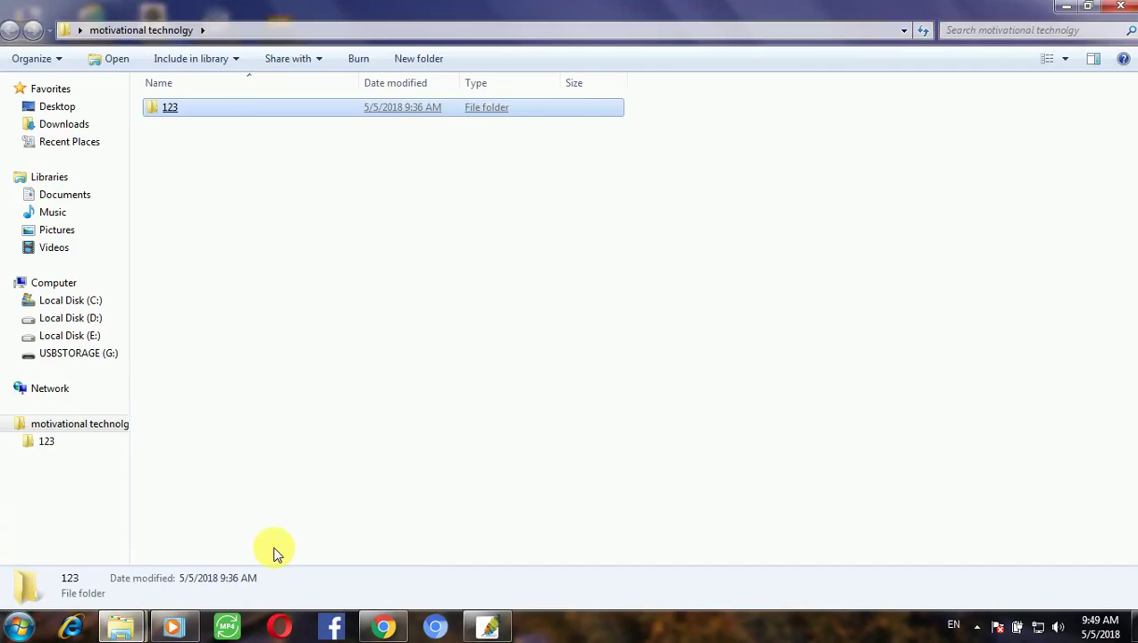
left_click(297, 236)
double_click(189, 114)
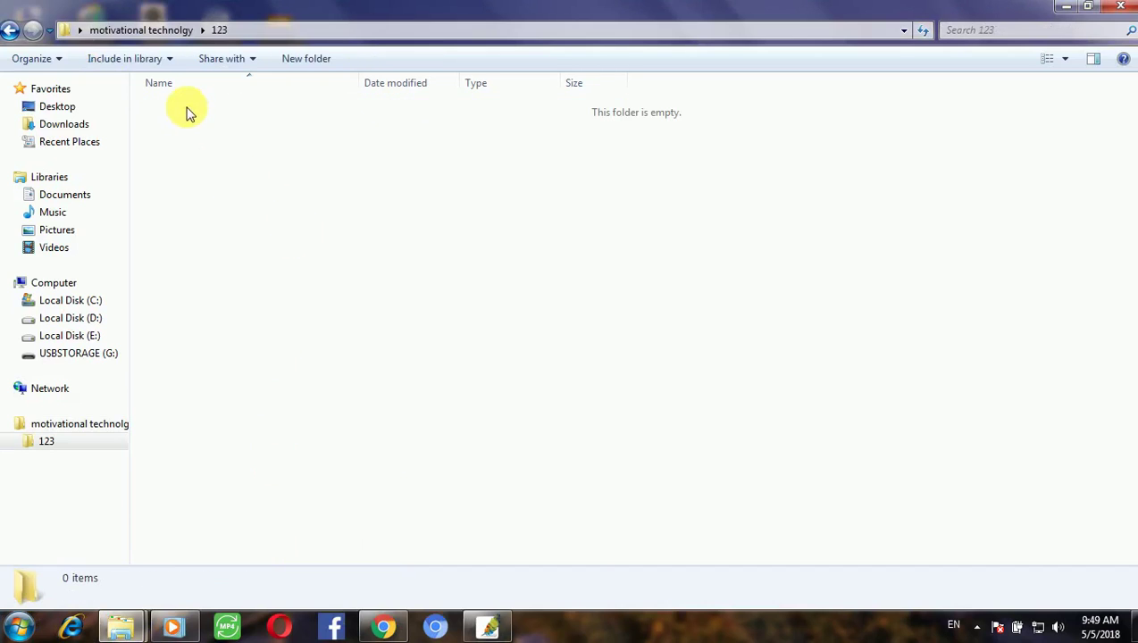
left_click(10, 29)
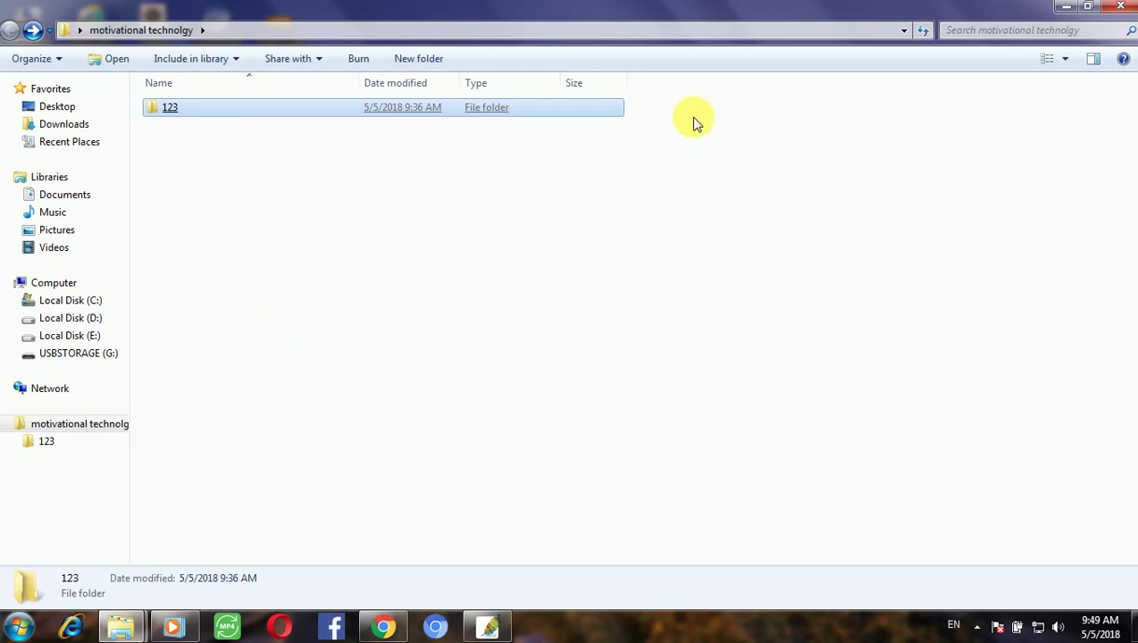
left_click(1066, 6)
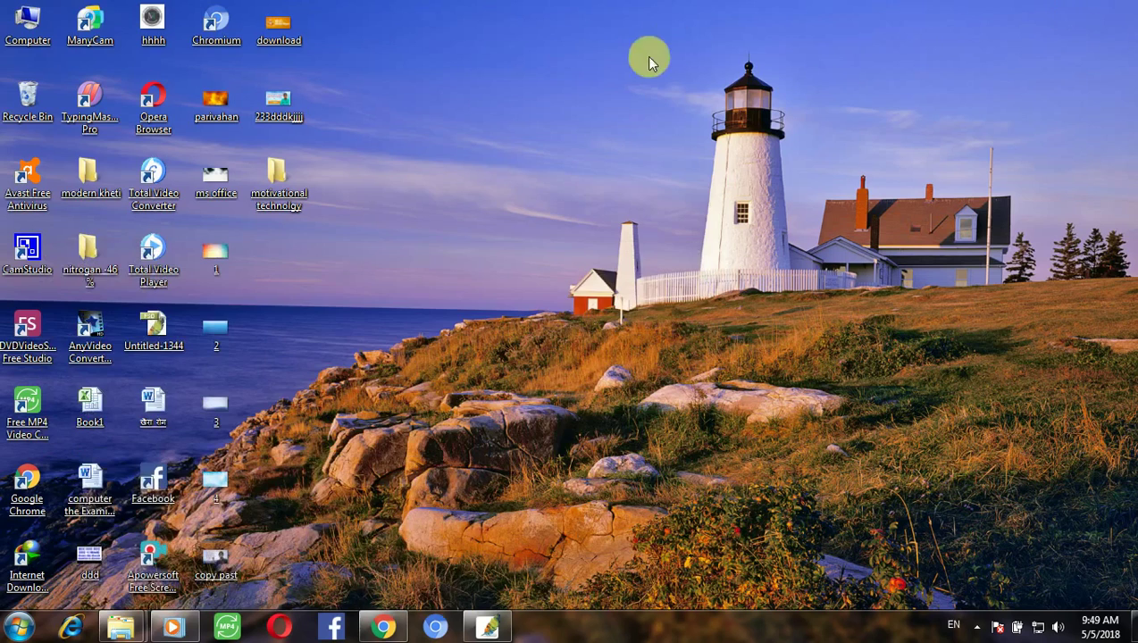
Step: Paste the copied folder 123 into Local Disk (D:) and close that drive's window
double_click(27, 27)
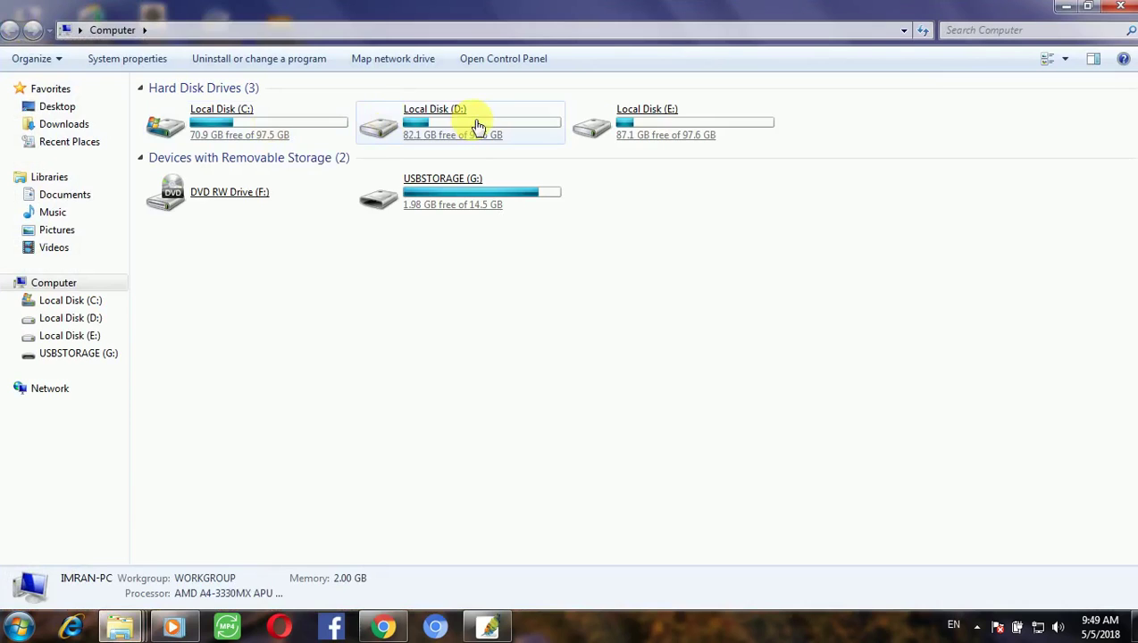
double_click(483, 124)
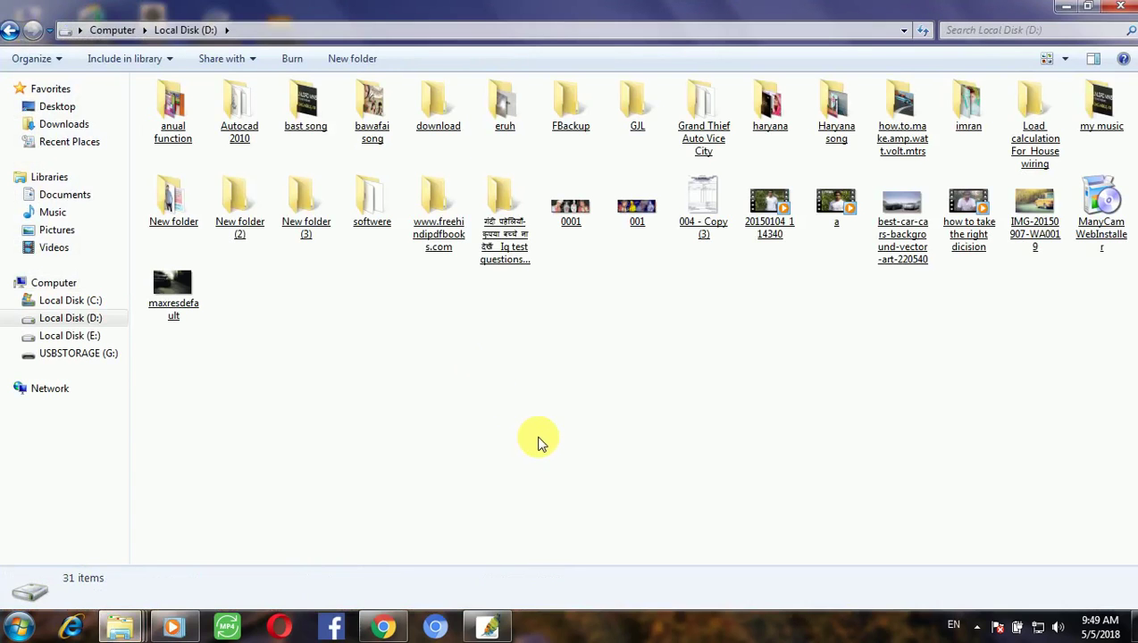
key("ctrl+v")
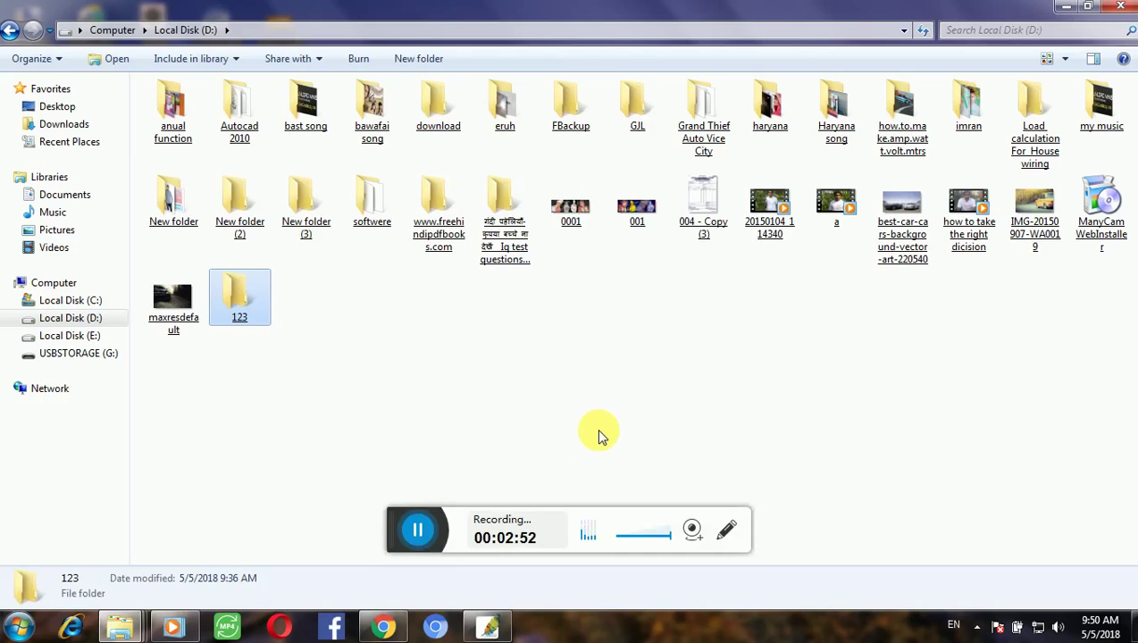
left_click(381, 536)
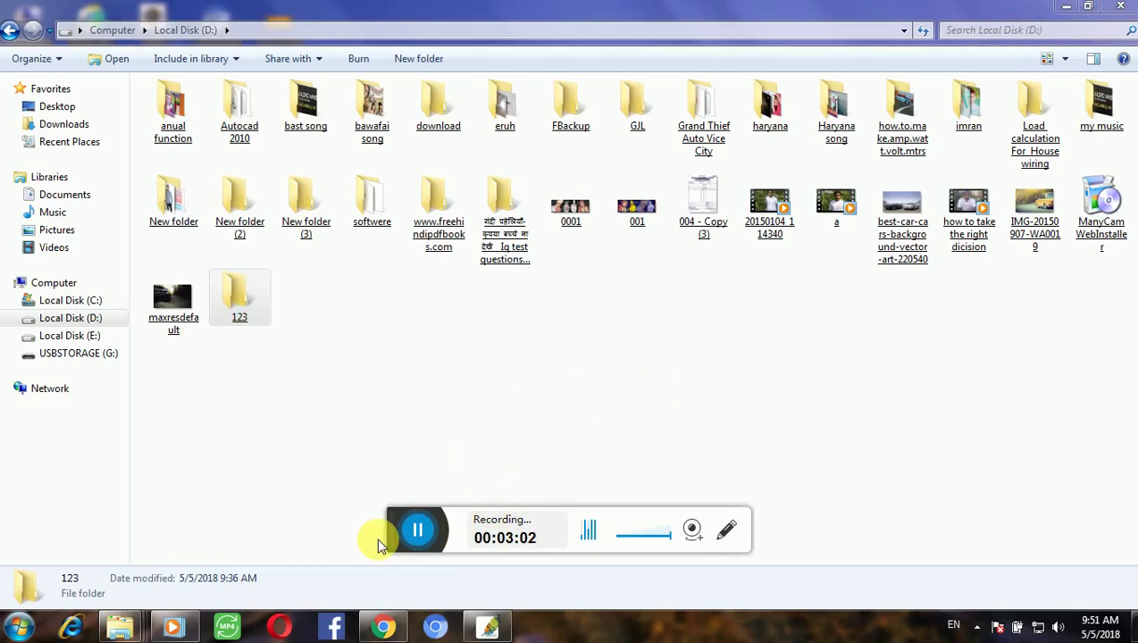
left_click(1125, 9)
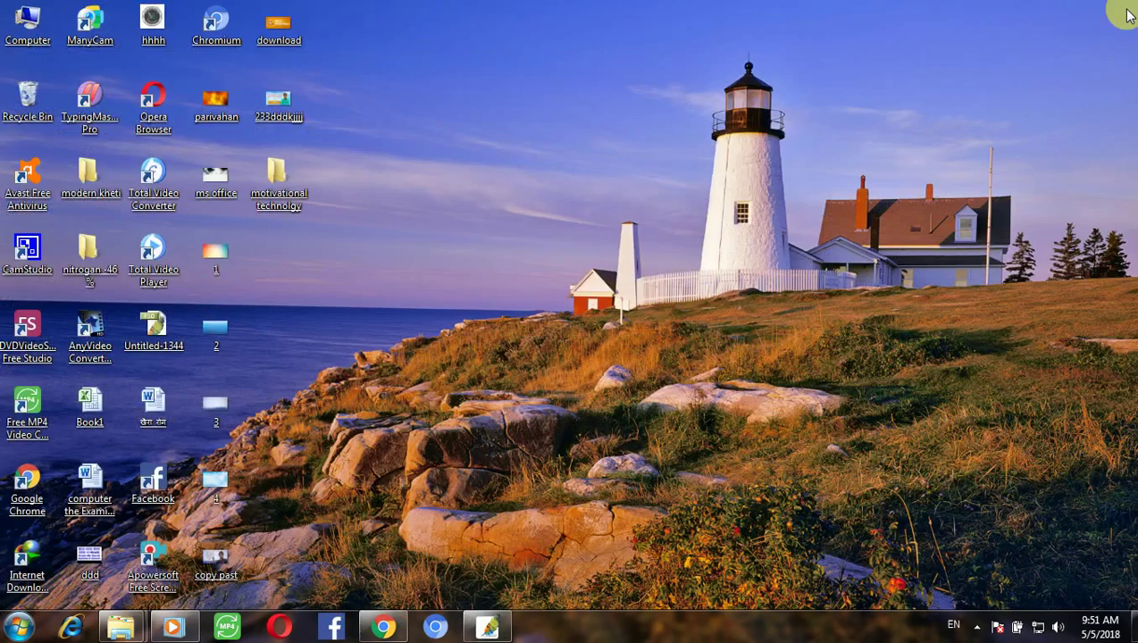
right_click(655, 209)
left_click(700, 254)
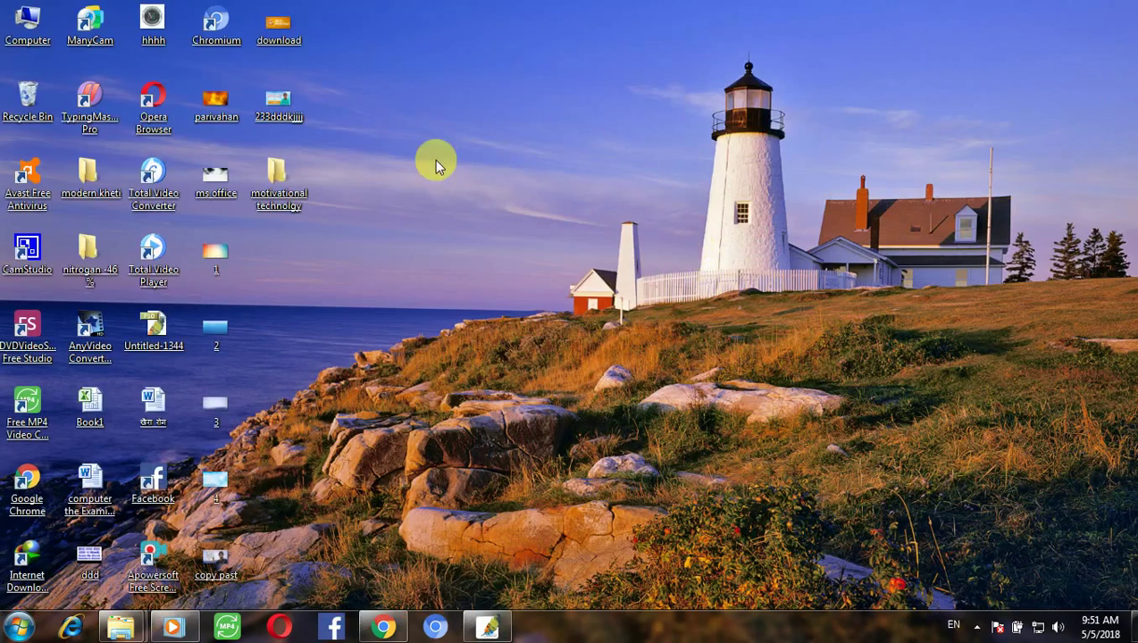
Step: Open the USBSTORAGE (G:) drive from Computer and minimize its window to return to the desktop
double_click(29, 27)
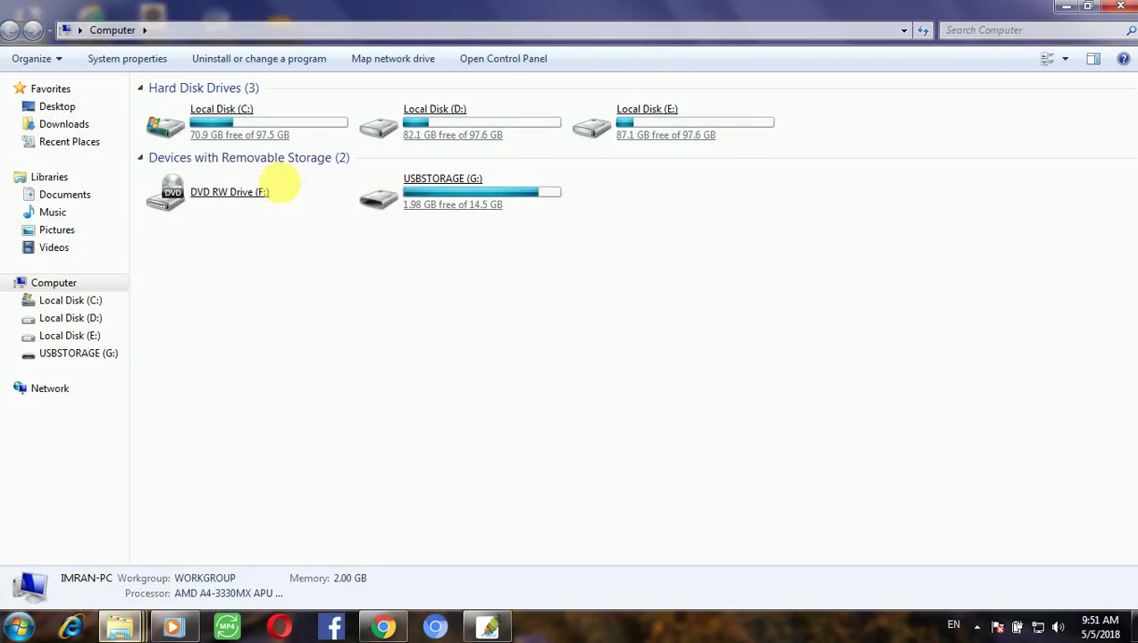
double_click(449, 205)
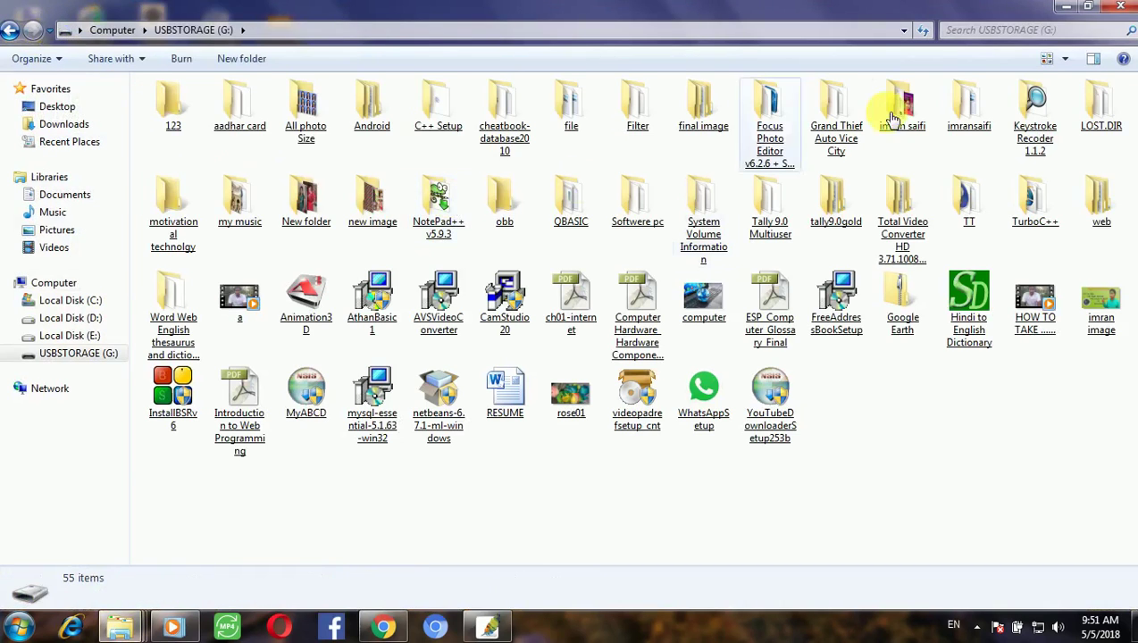
left_click(1065, 11)
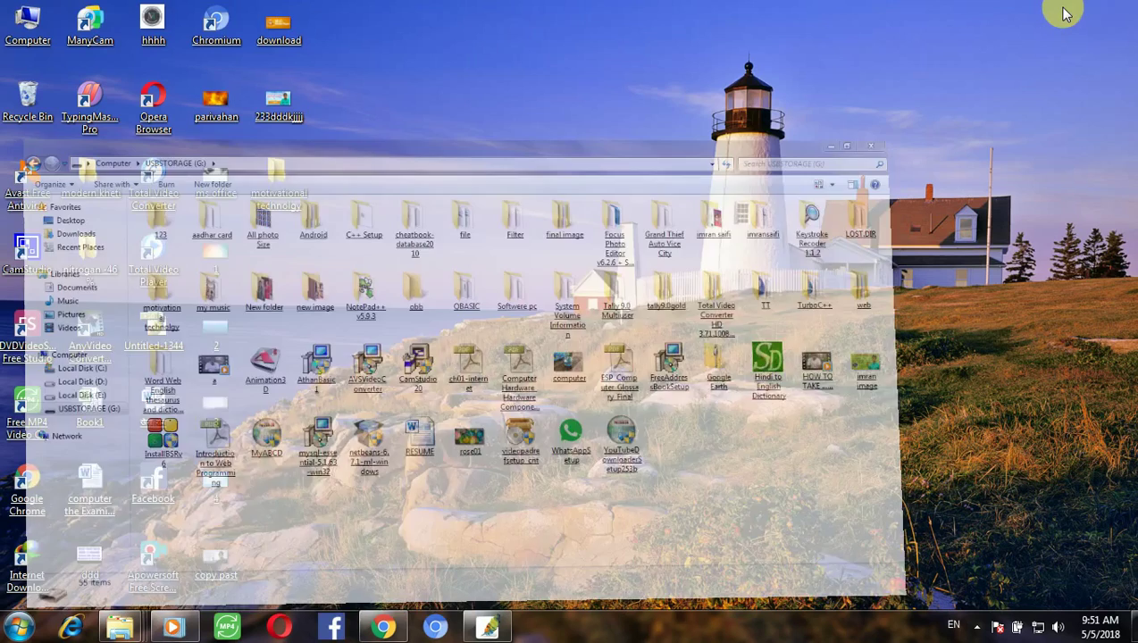
right_click(571, 280)
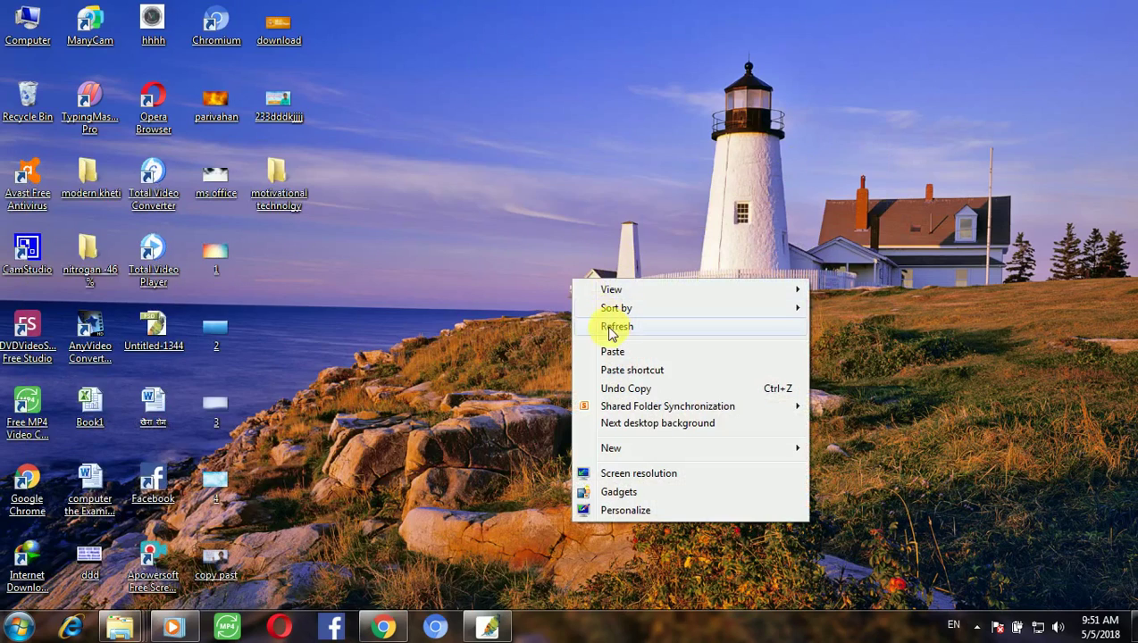
left_click(607, 325)
Step: Reopen the desktop folder motivational technolgy, look inside its folder 123 and return to the parent folder
double_click(282, 183)
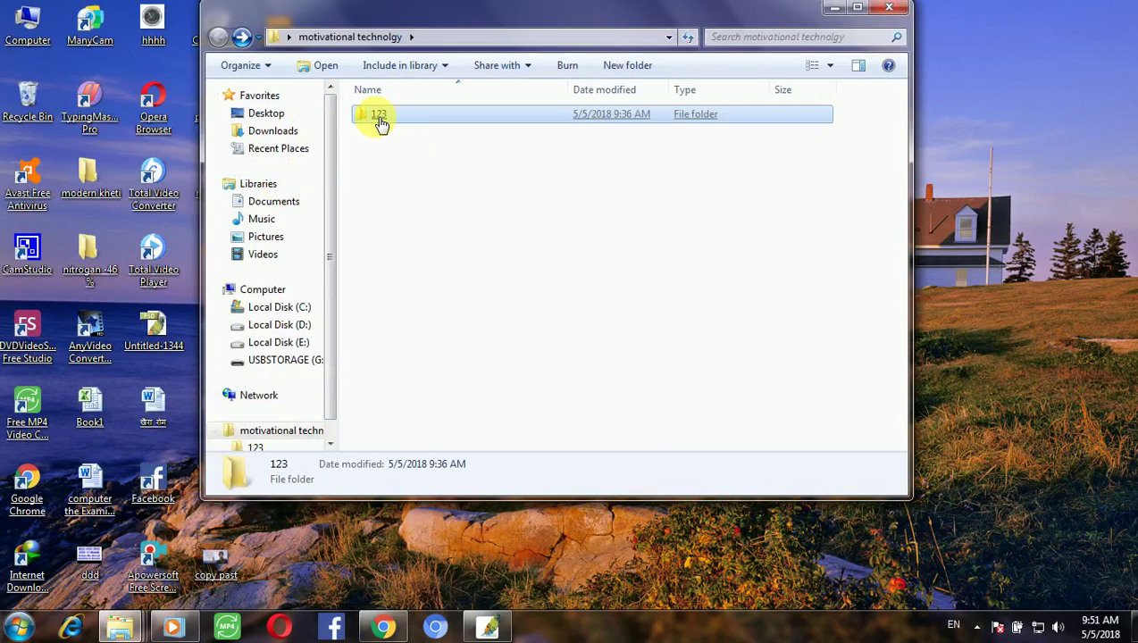
left_click(380, 122)
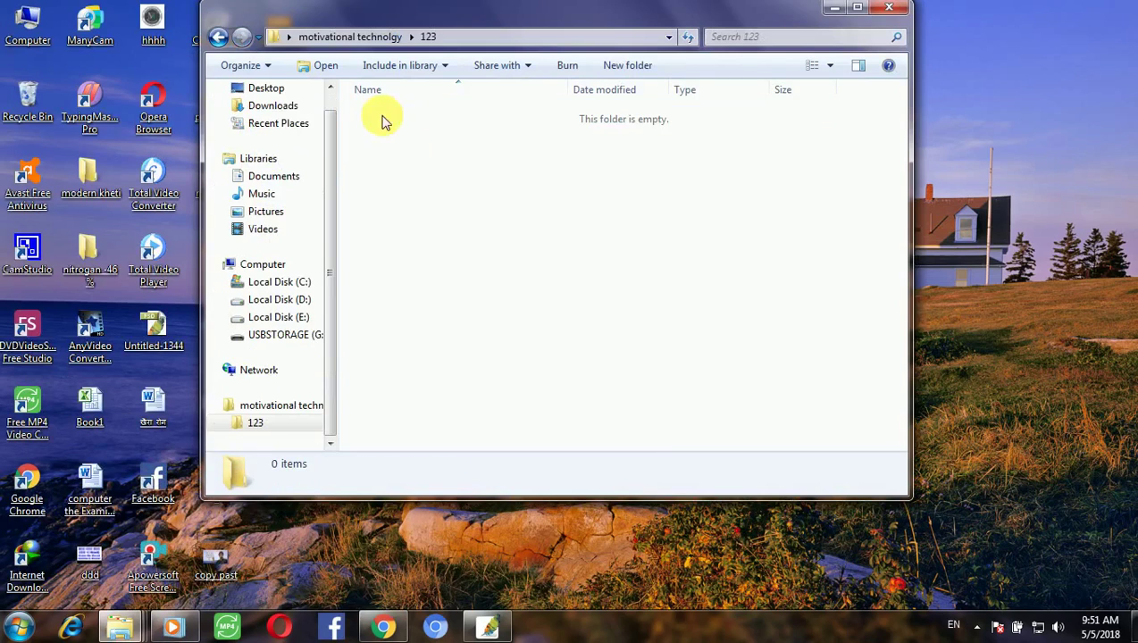
left_click(218, 37)
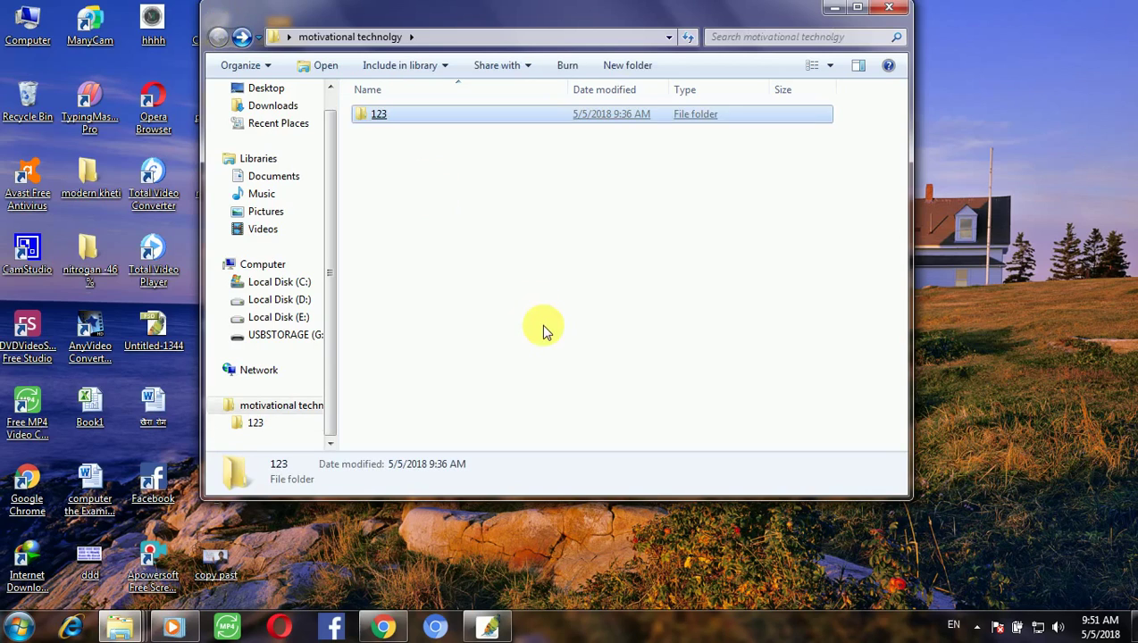
Step: Switch to the Local Disk (E:) window, try pasting the folder 123 there again and decline the folder merge
key("alt+Tab")
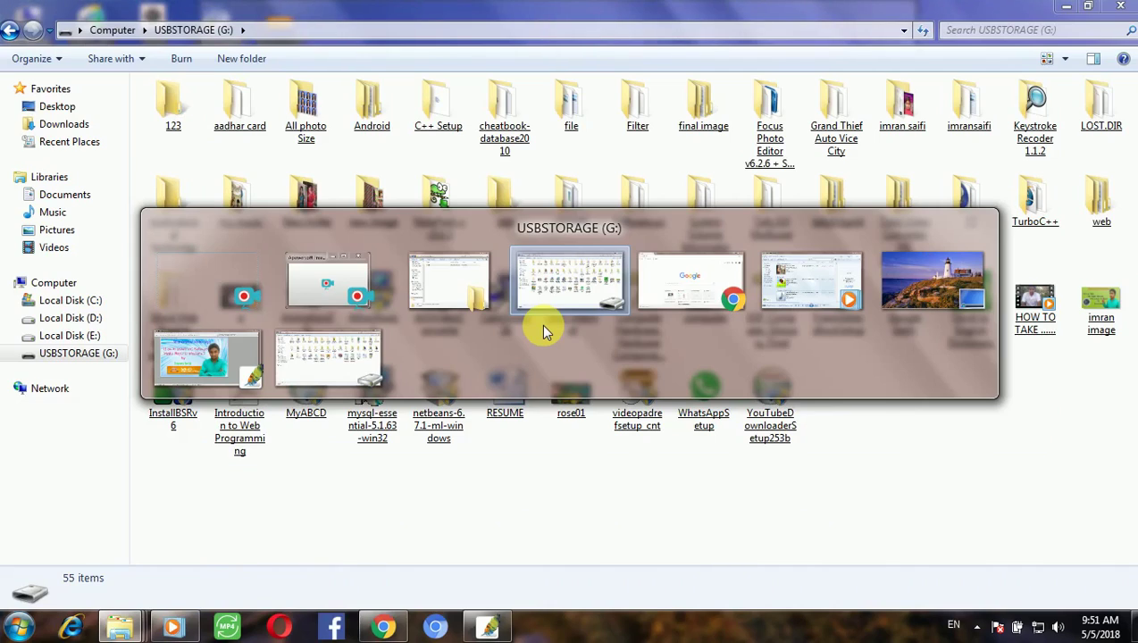
key("alt+Tab")
key("alt+Tab")
key("alt+Tab")
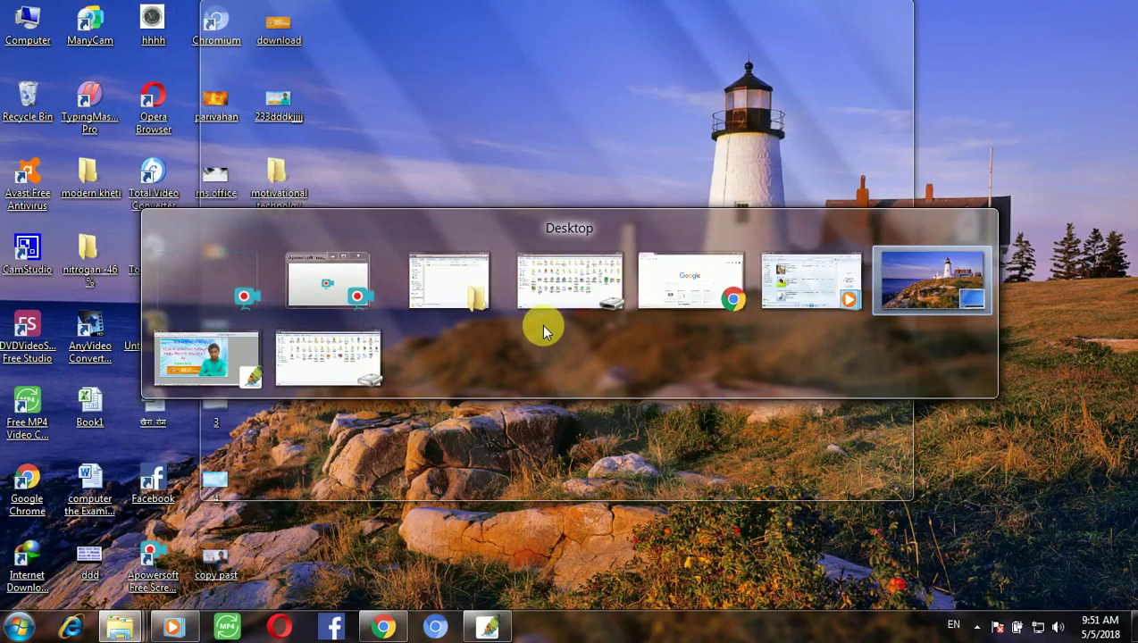
key("alt+Tab")
key("alt+Tab")
left_click(546, 323)
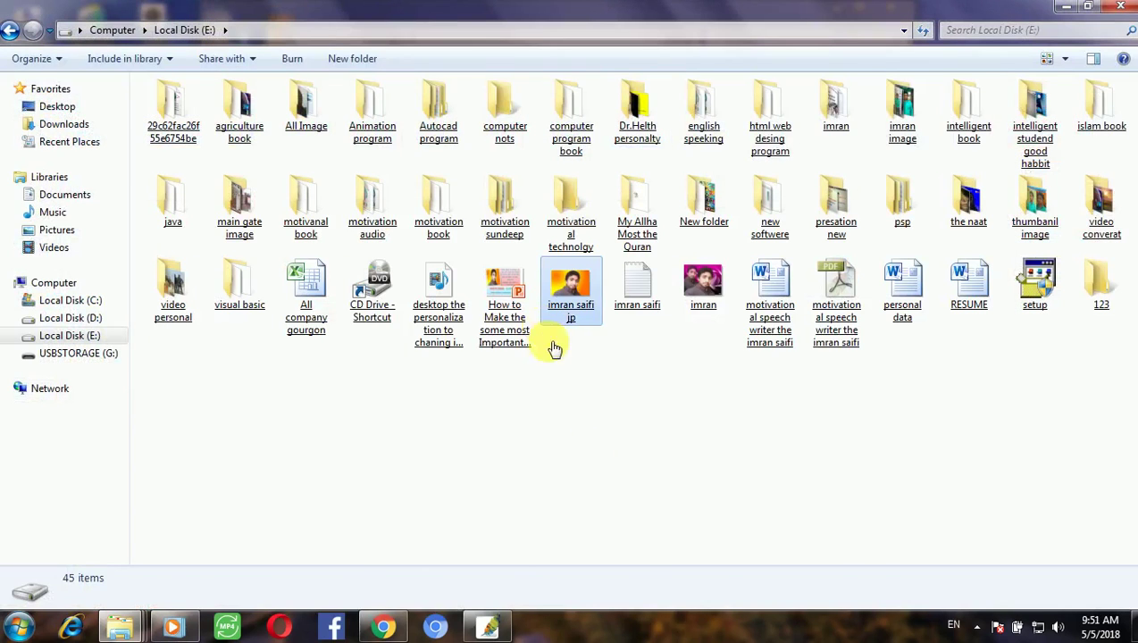
left_click(630, 460)
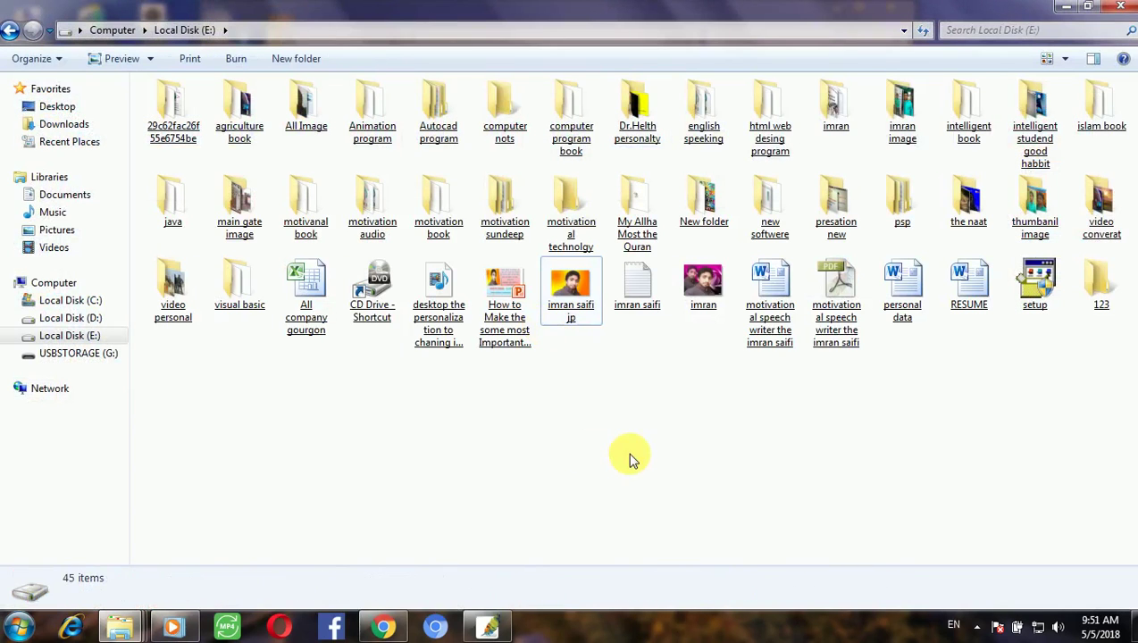
key("ctrl+v")
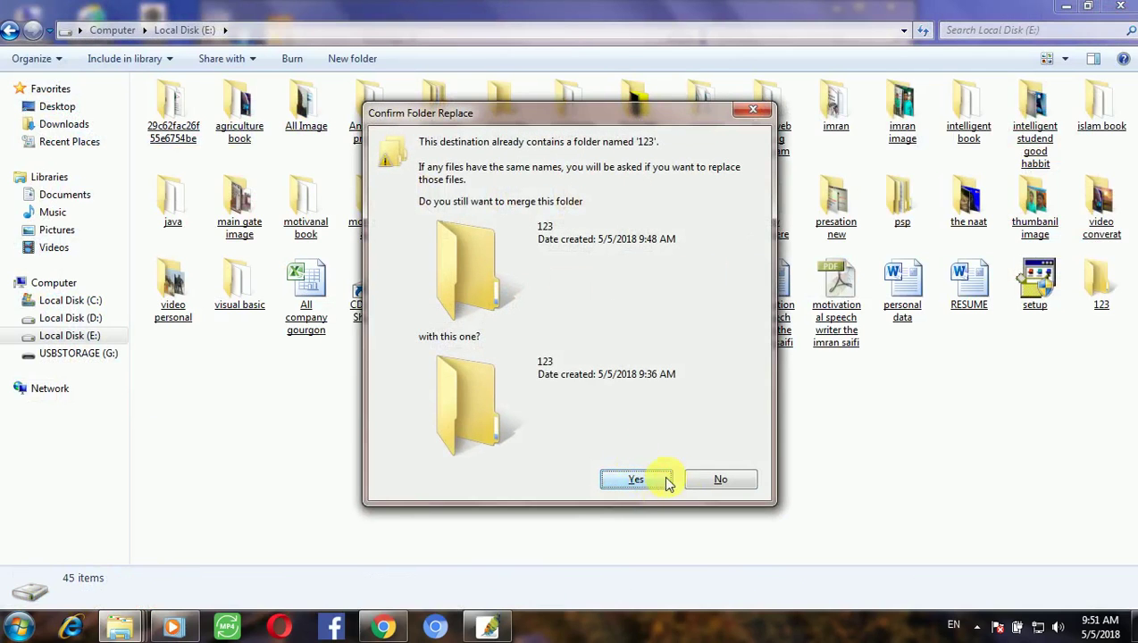
left_click(706, 481)
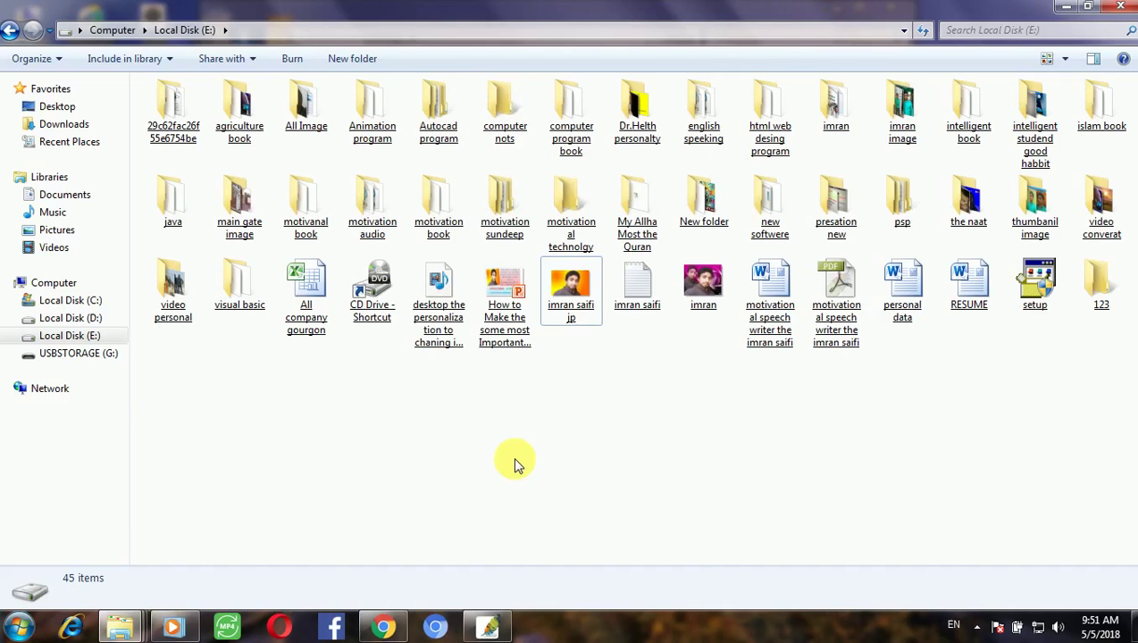
Step: Switch to the USBSTORAGE (G:) window and paste the copied folder 123, accepting the merge with the existing folder
key("alt+Tab")
key("Tab")
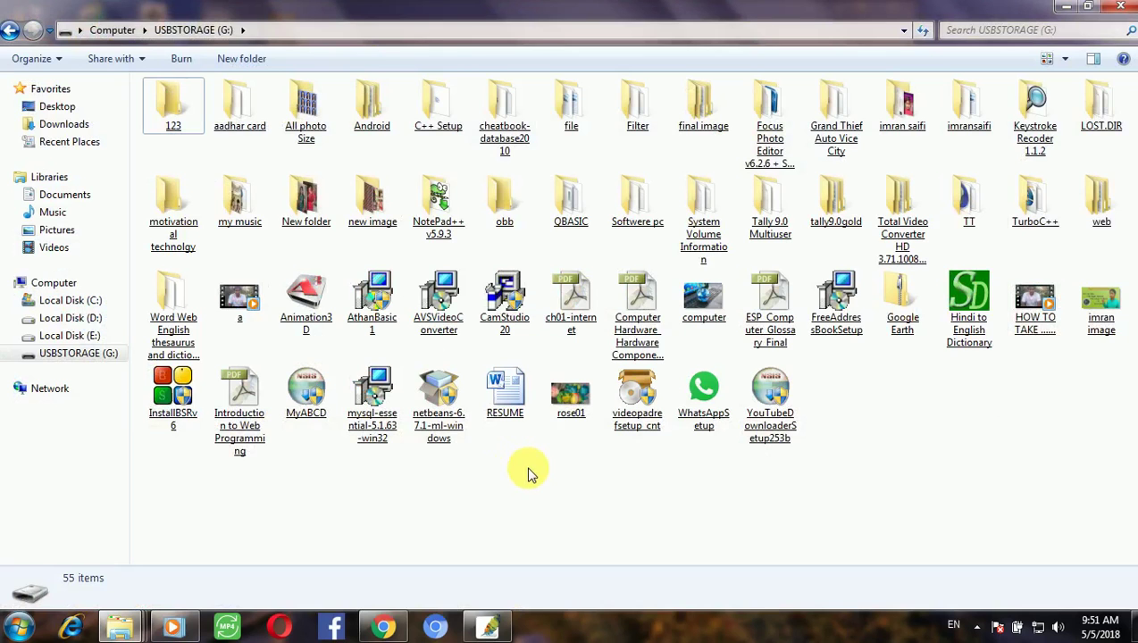
key("ctrl+v")
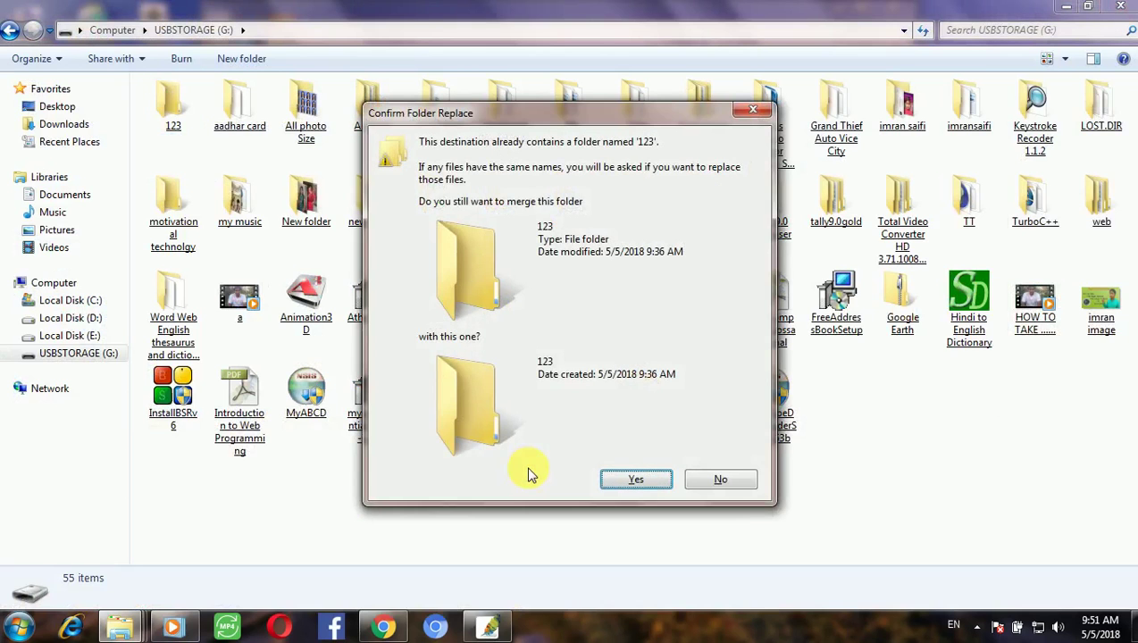
left_click(618, 483)
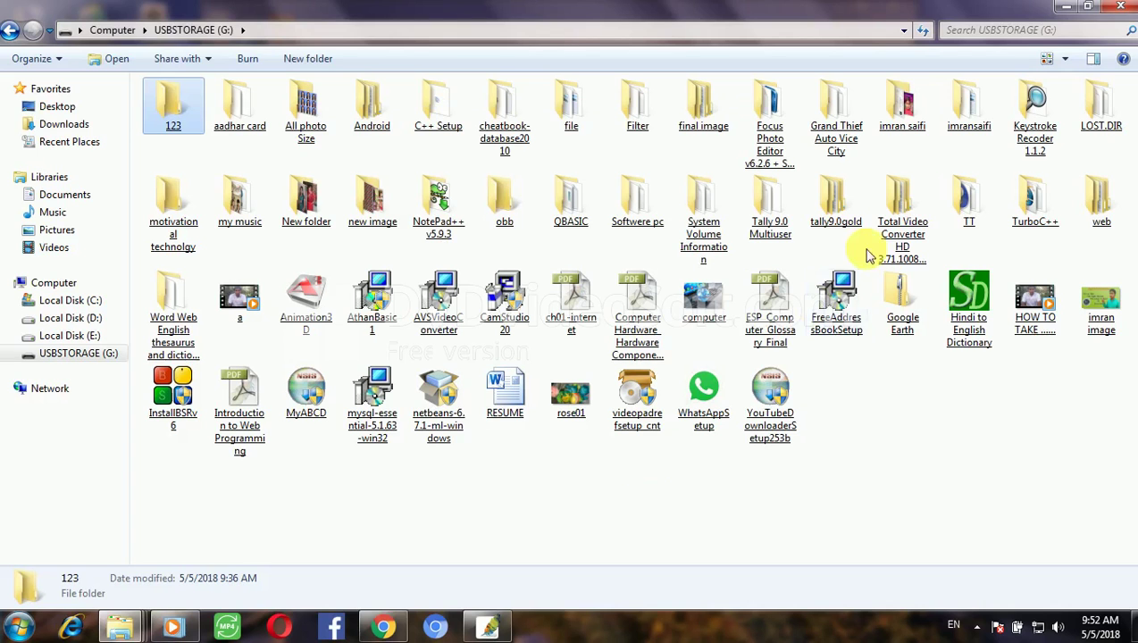
Step: Close the USBSTORAGE (G:), Local Disk (E:) and motivational technolgy windows
left_click(1123, 11)
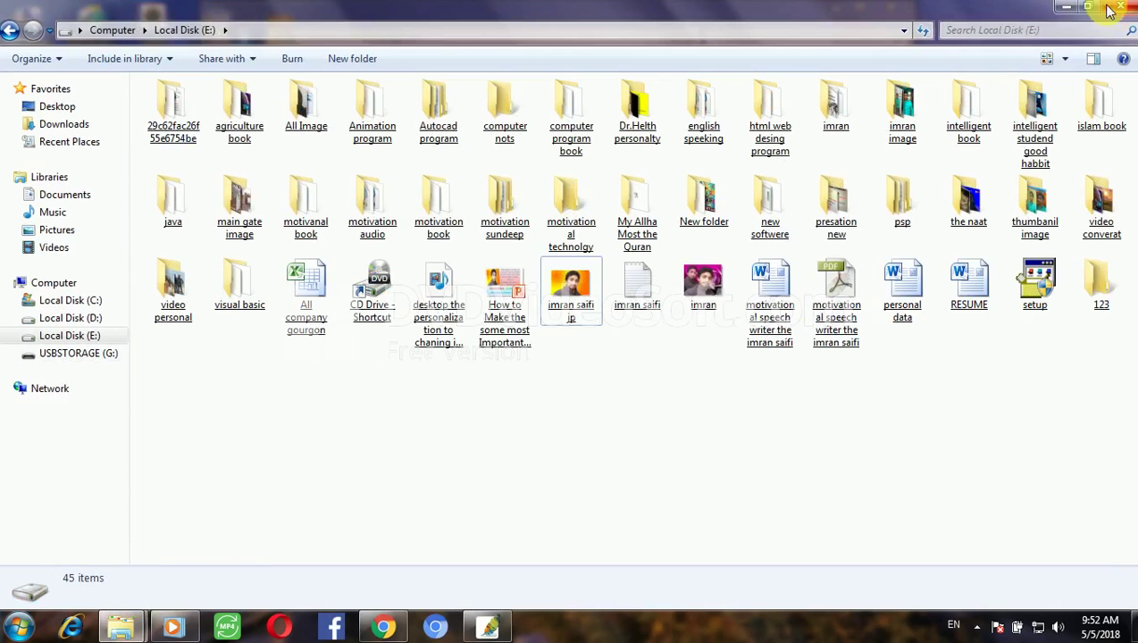
left_click(1121, 9)
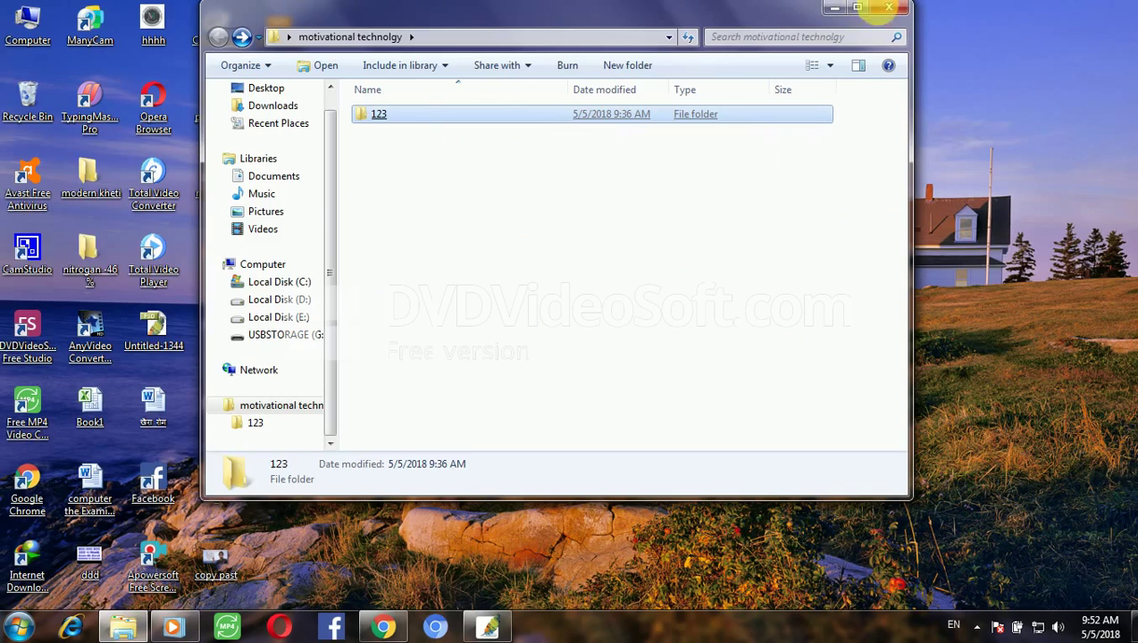
left_click(884, 8)
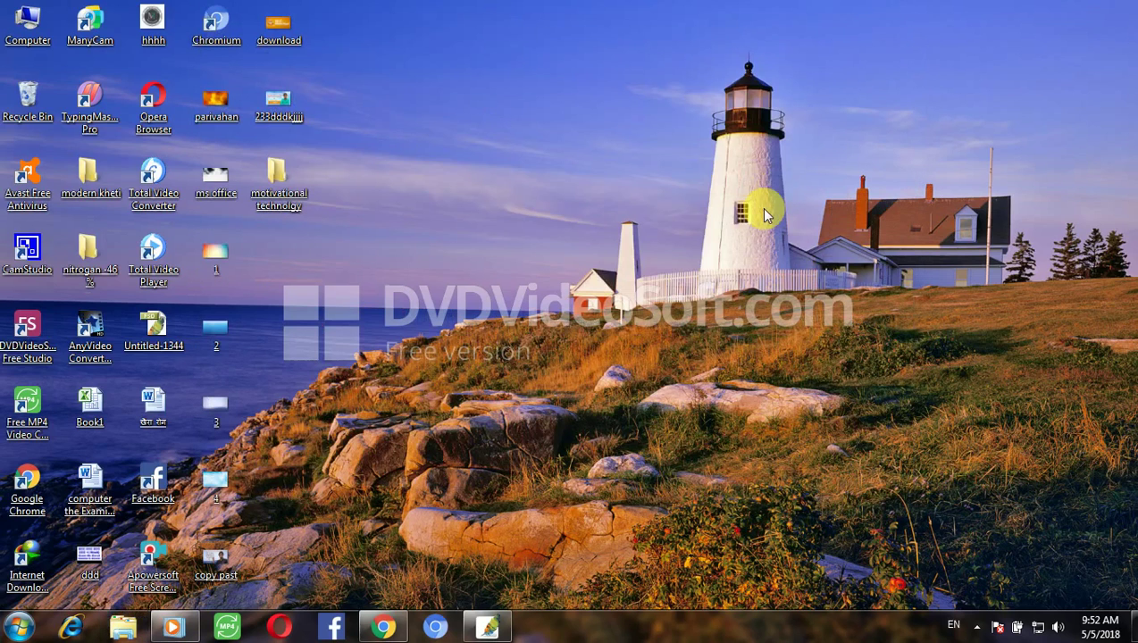